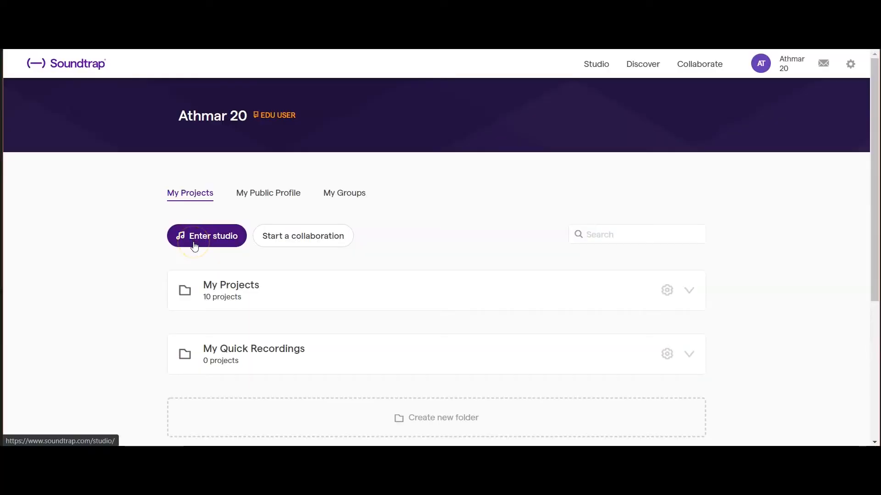
# - Create a new blank music project
pyautogui.click(194, 247)
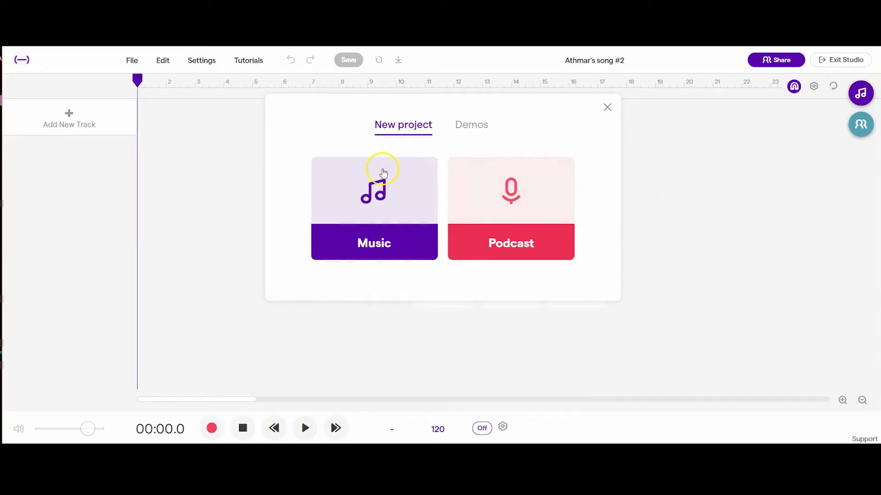
pyautogui.click(384, 209)
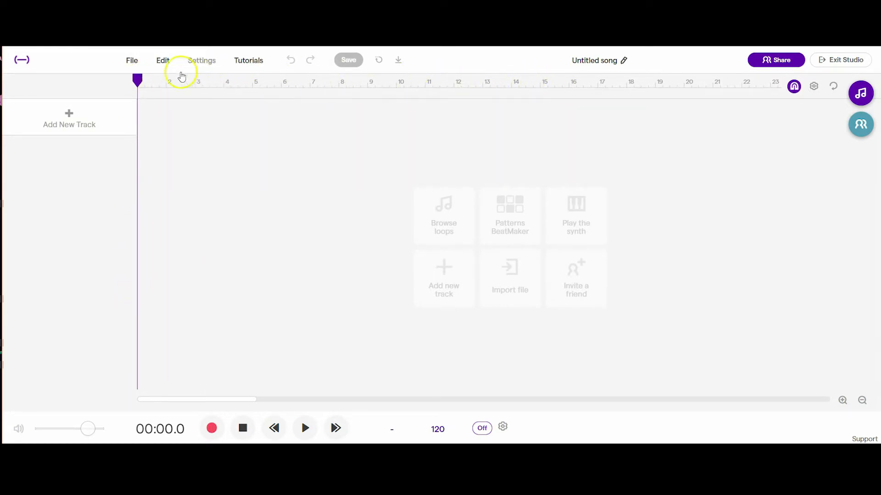
pyautogui.moveTo(138, 80); pyautogui.dragTo(133, 115)
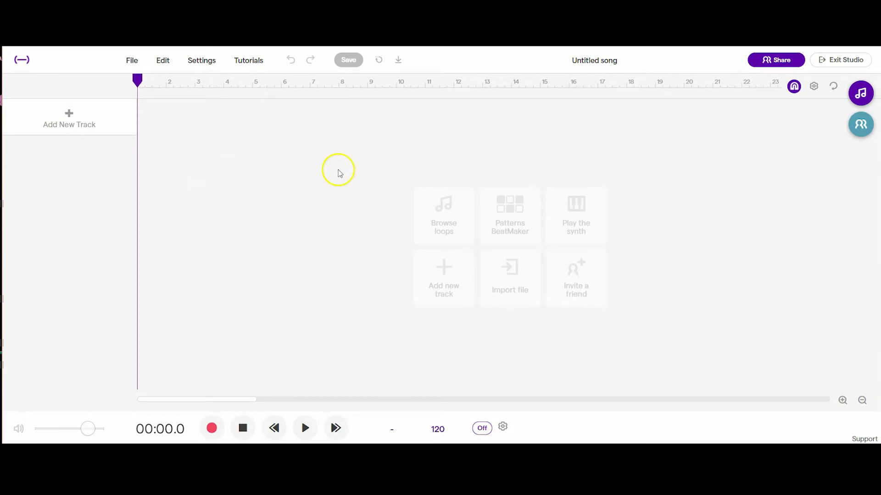
pyautogui.click(443, 289)
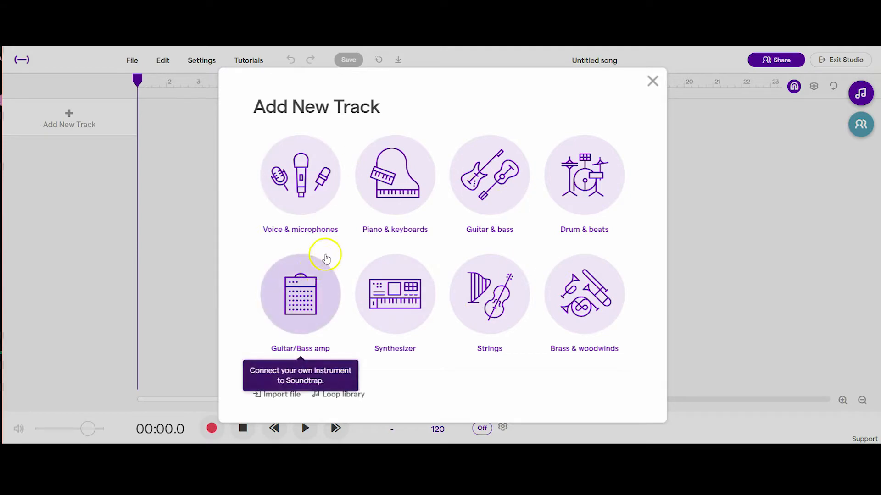
pyautogui.click(652, 82)
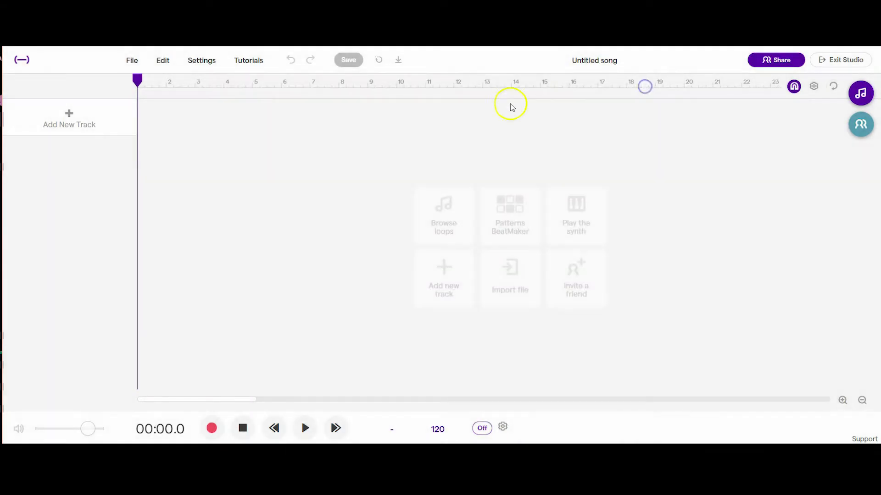
pyautogui.click(69, 120)
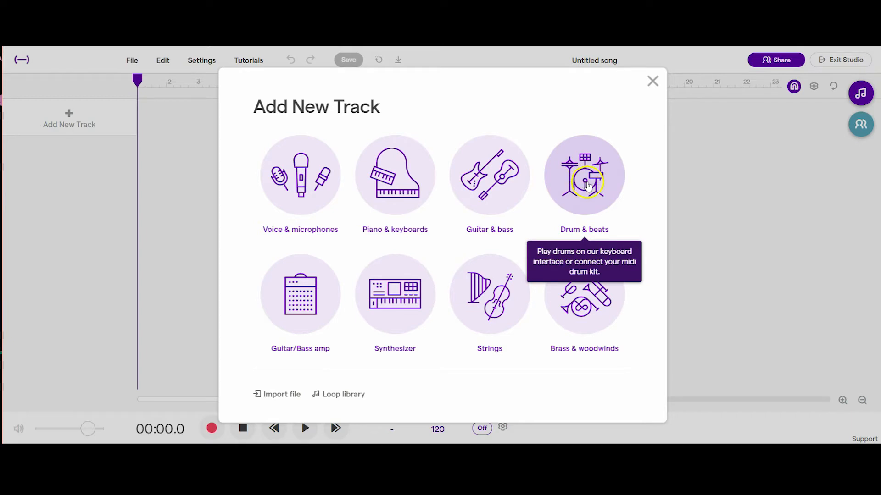
pyautogui.click(654, 83)
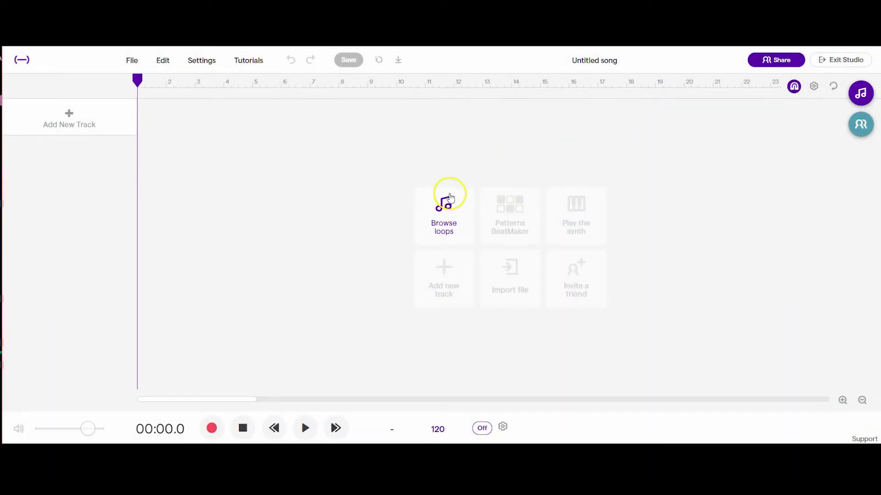
# - Add a Patterns Beatmaker track and place kicks on steps 1 and 9 and snares on steps 5 and 13 of bar 1
pyautogui.click(507, 224)
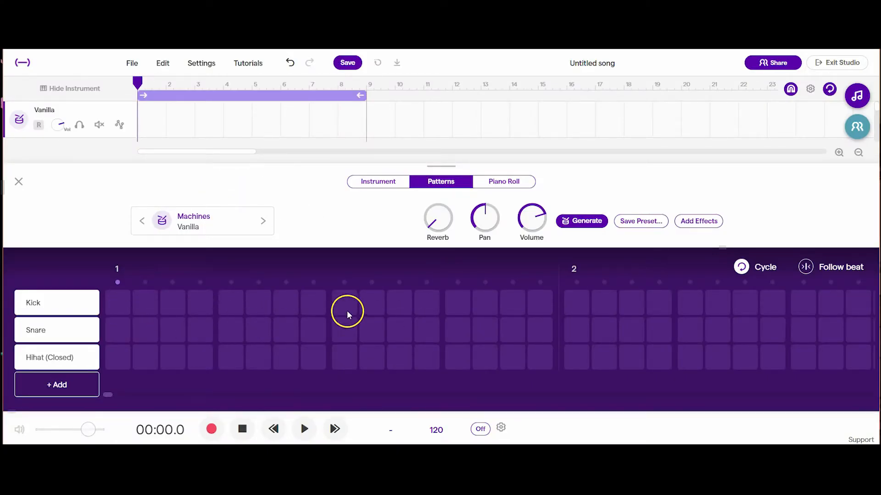
pyautogui.click(452, 183)
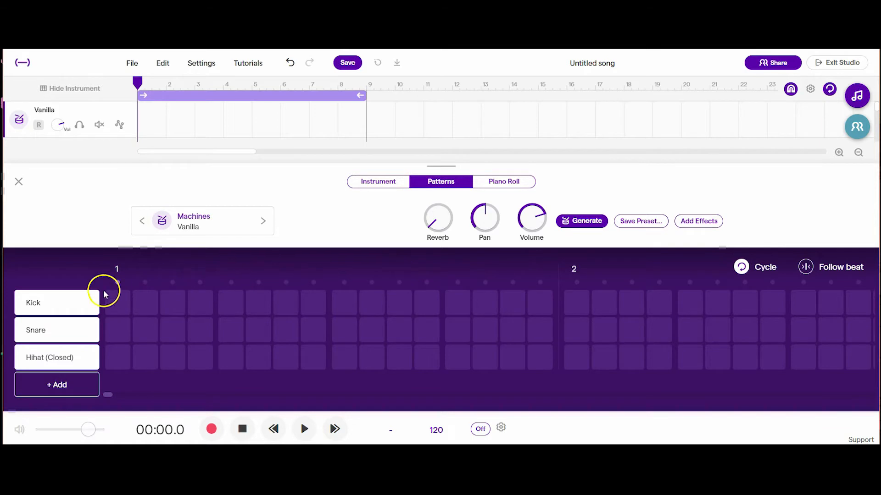
pyautogui.click(123, 301)
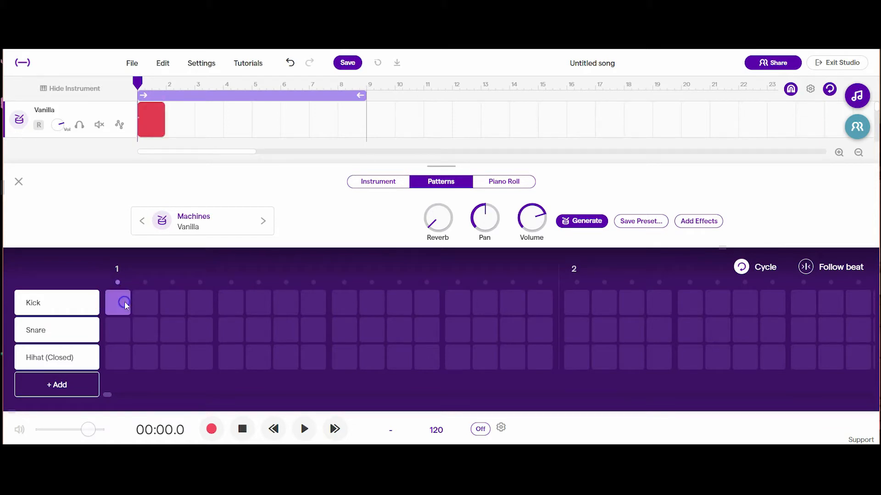
pyautogui.click(231, 330)
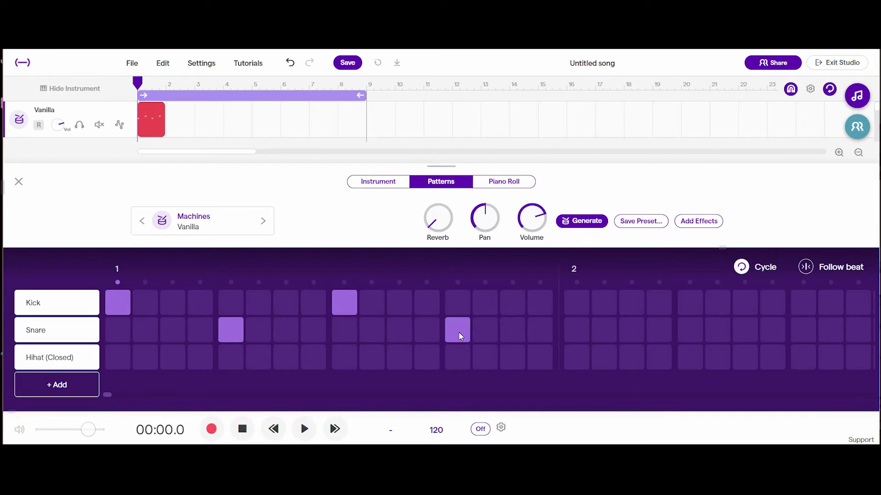
# - Try toggling cycle mode and the Follow beat option for the drum pattern
pyautogui.click(257, 98)
pyautogui.click(257, 97)
pyautogui.click(257, 97)
pyautogui.click(256, 97)
pyautogui.click(747, 268)
pyautogui.click(747, 268)
pyautogui.click(805, 270)
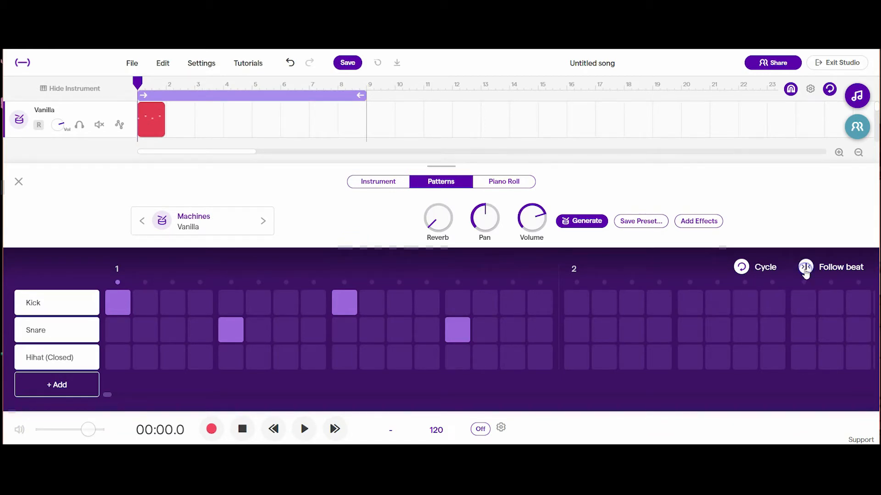
pyautogui.click(833, 272)
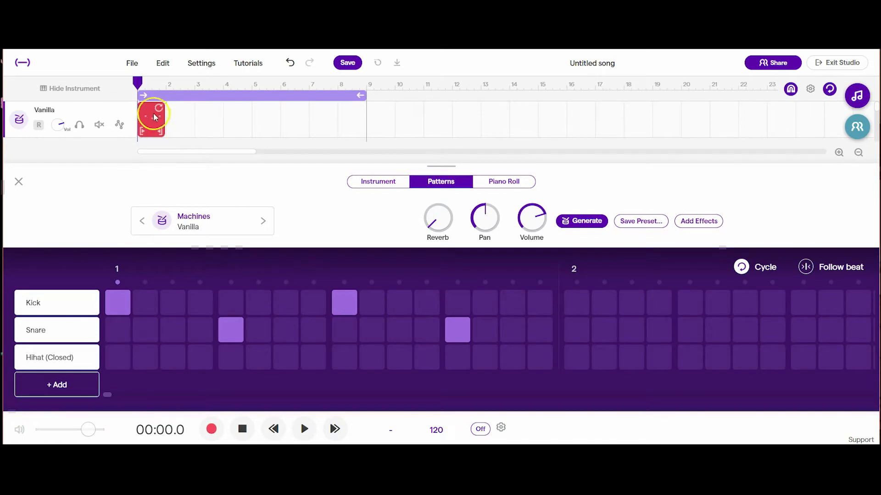
# - Loop the one-bar drum region up to the start of bar 9 and close the pattern editor
pyautogui.moveTo(158, 107); pyautogui.dragTo(358, 109)
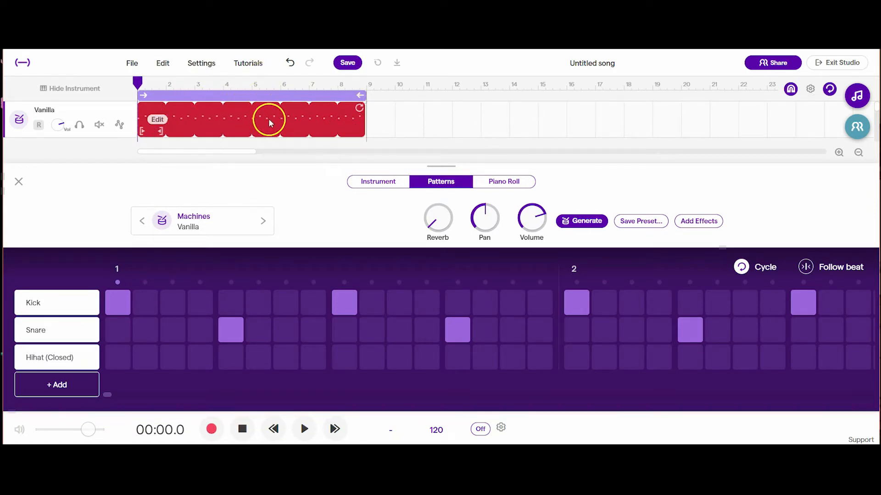
pyautogui.moveTo(359, 108)
pyautogui.mouseDown()
pyautogui.moveTo(586, 108)
pyautogui.moveTo(406, 111)
pyautogui.moveTo(360, 124)
pyautogui.mouseUp()
pyautogui.click(29, 185)
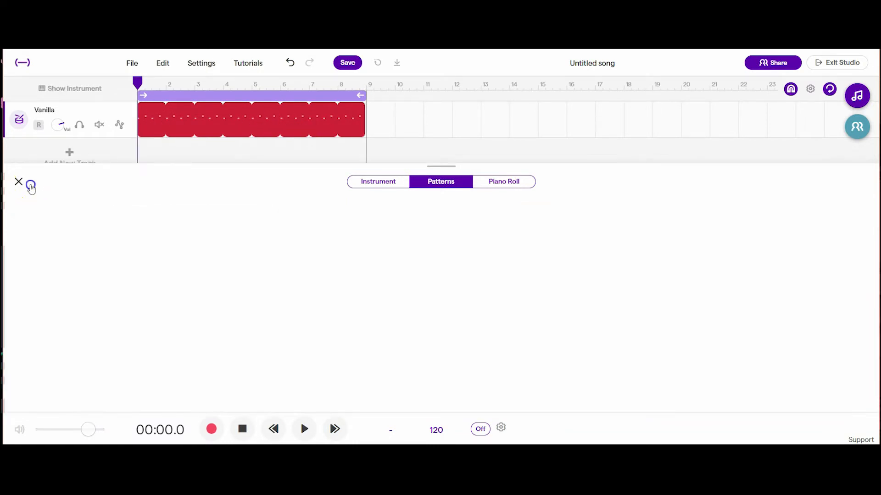
# - Set the project tempo to 105 BPM
pyautogui.click(436, 430)
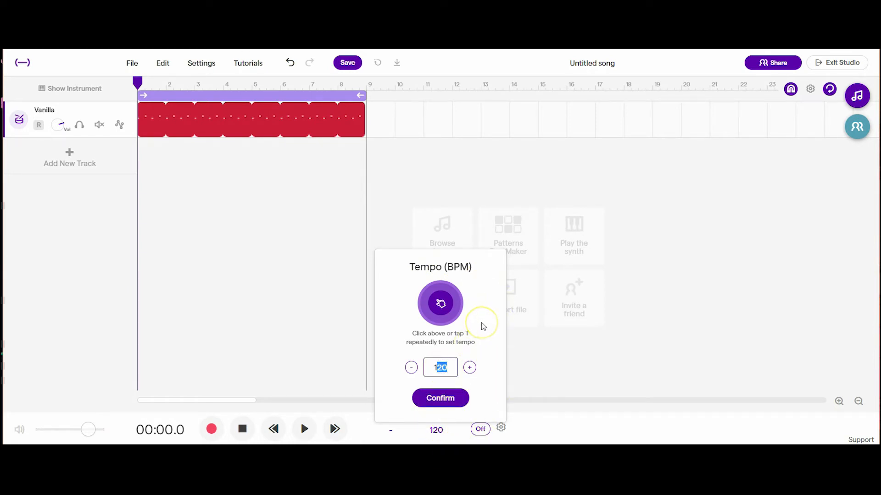
pyautogui.click(439, 398)
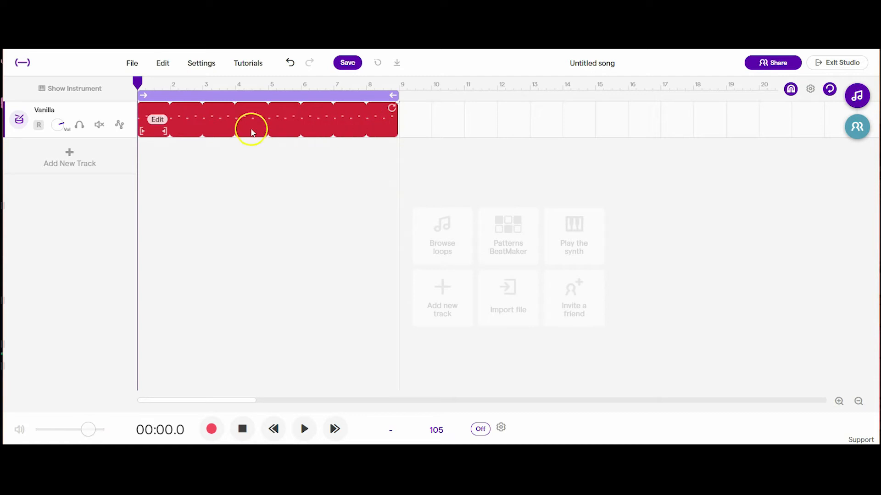
# - Audition drum kit presets against the pattern and switch the Vanilla drum track to Latin Kit
pyautogui.click(19, 120)
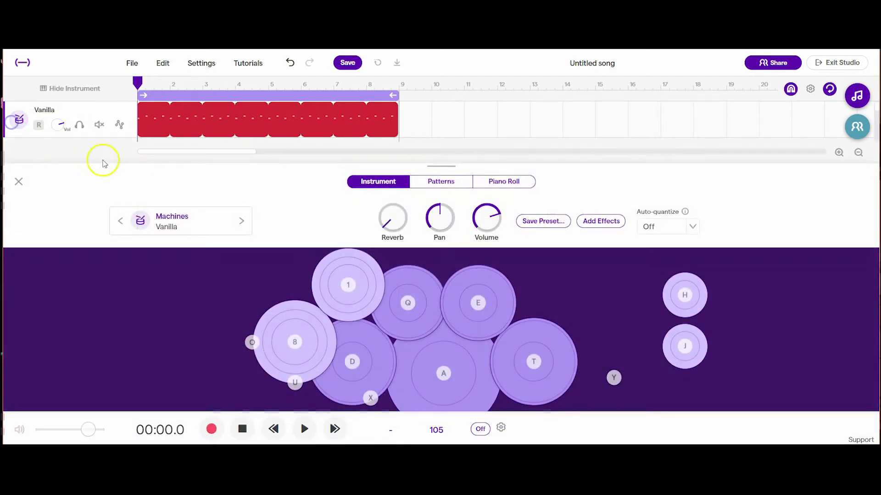
pyautogui.click(436, 185)
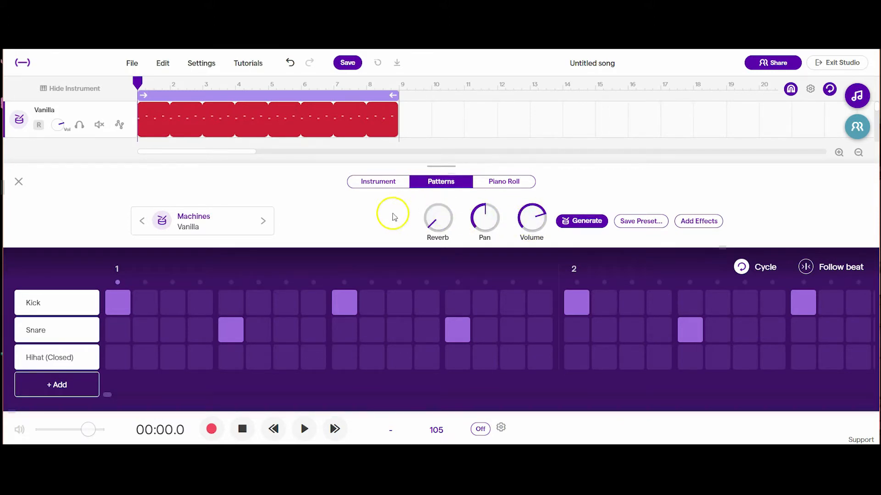
pyautogui.click(193, 224)
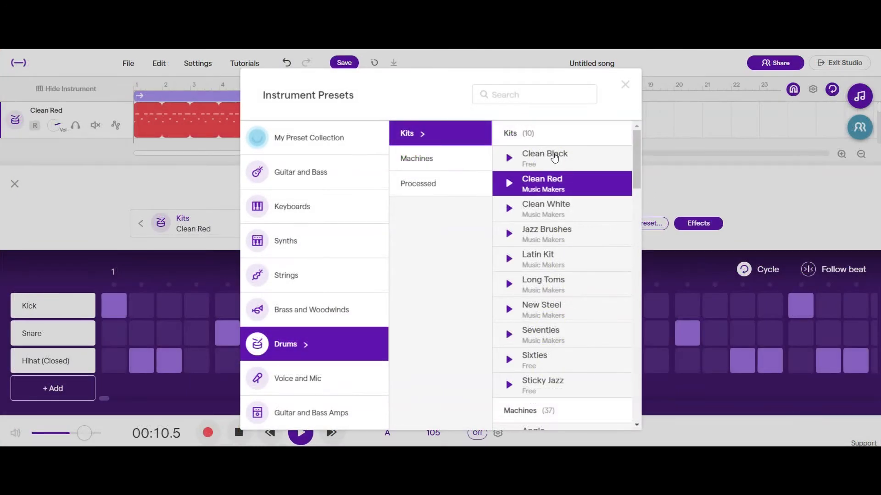
pyautogui.press('Down')
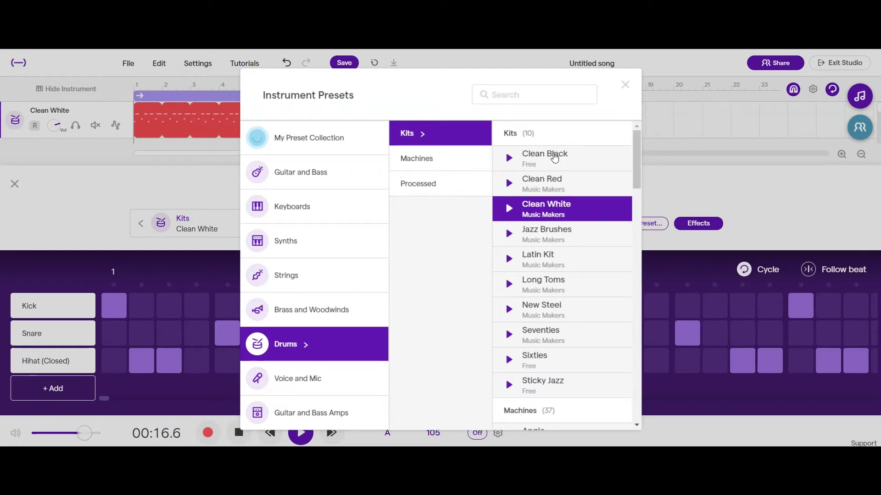
pyautogui.press('Down')
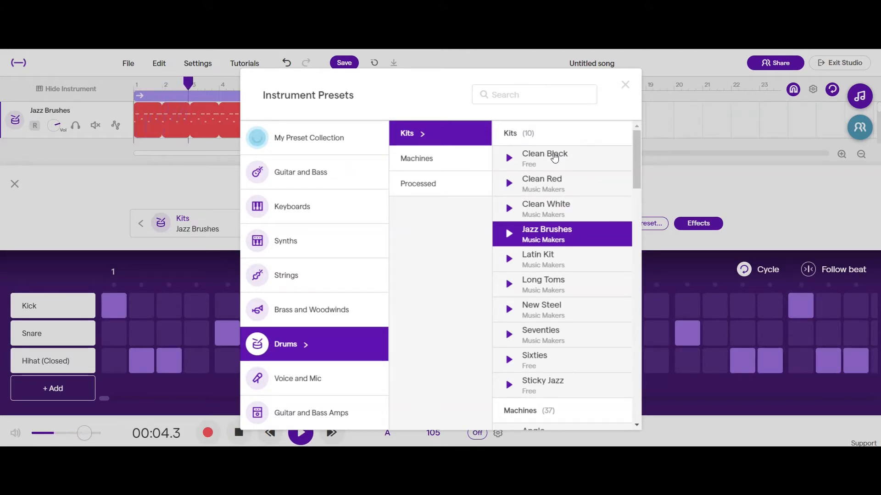
pyautogui.press('Down')
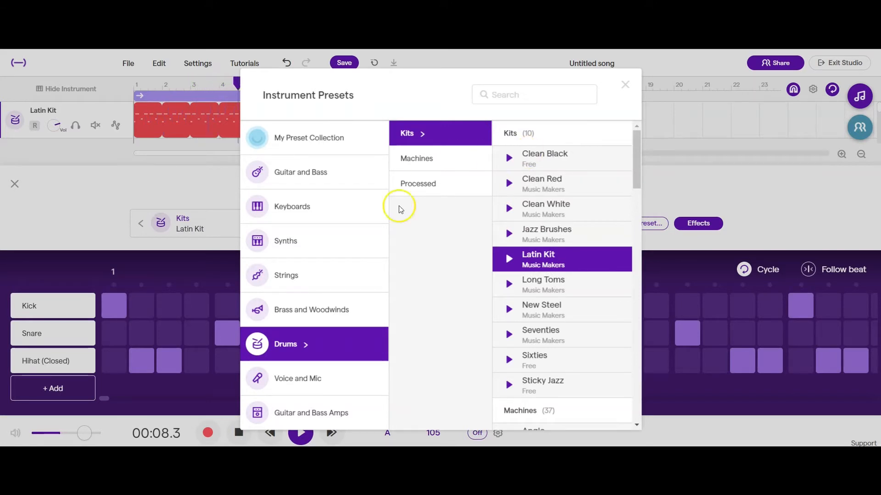
pyautogui.click(558, 260)
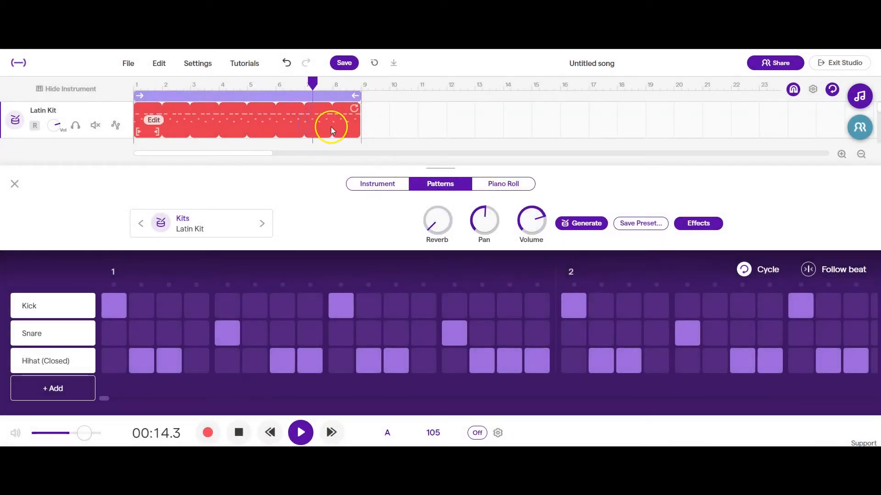
# - Try different reverb and pan amounts on the Latin Kit track while it plays
pyautogui.moveTo(440, 206); pyautogui.dragTo(439, 228)
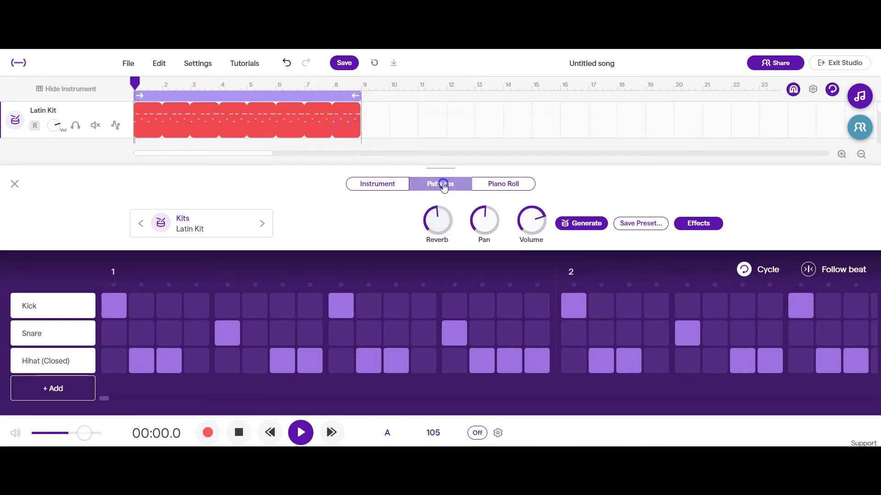
pyautogui.moveTo(436, 206); pyautogui.dragTo(440, 224)
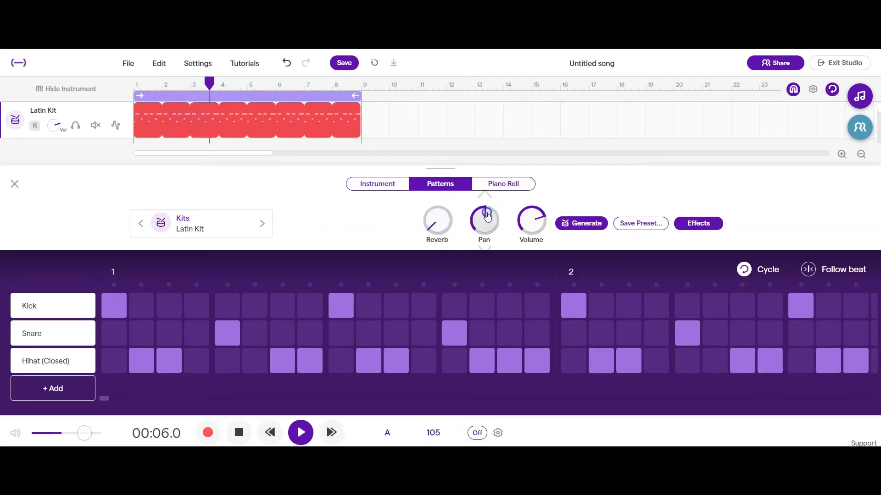
pyautogui.moveTo(489, 261)
pyautogui.mouseDown()
pyautogui.moveTo(482, 216)
pyautogui.moveTo(483, 249)
pyautogui.mouseUp()
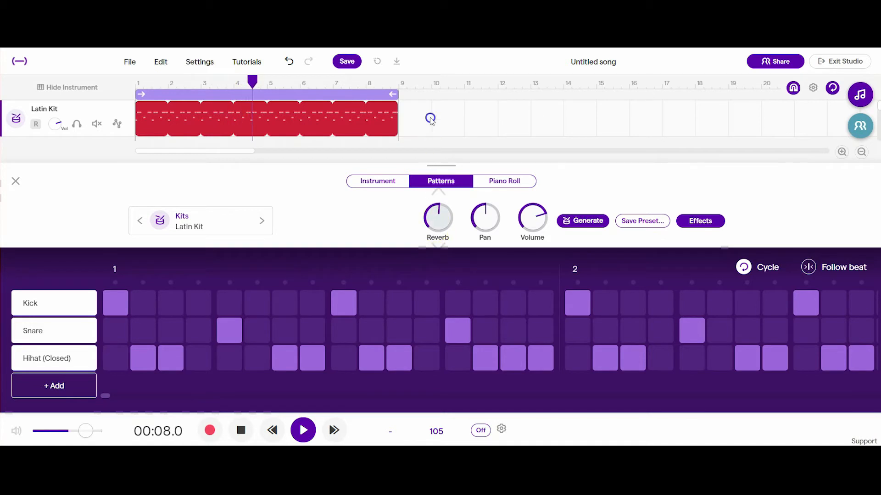
pyautogui.moveTo(430, 137); pyautogui.dragTo(435, 245)
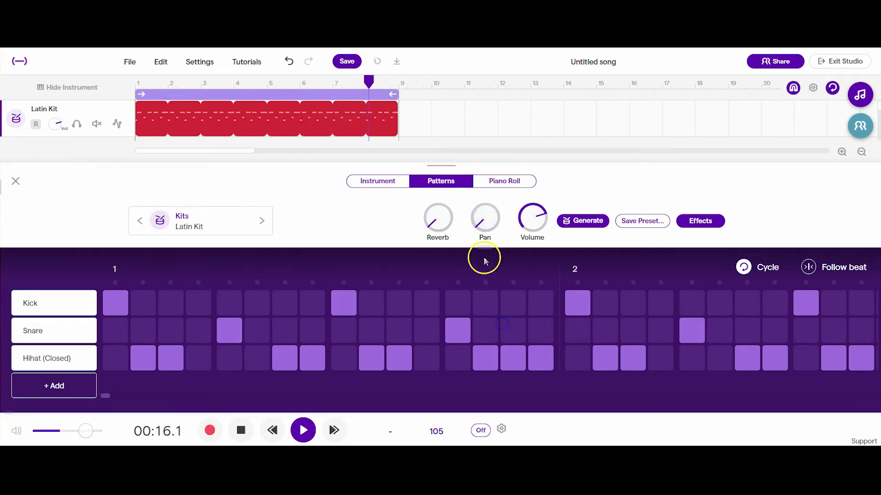
pyautogui.moveTo(484, 232); pyautogui.dragTo(485, 156)
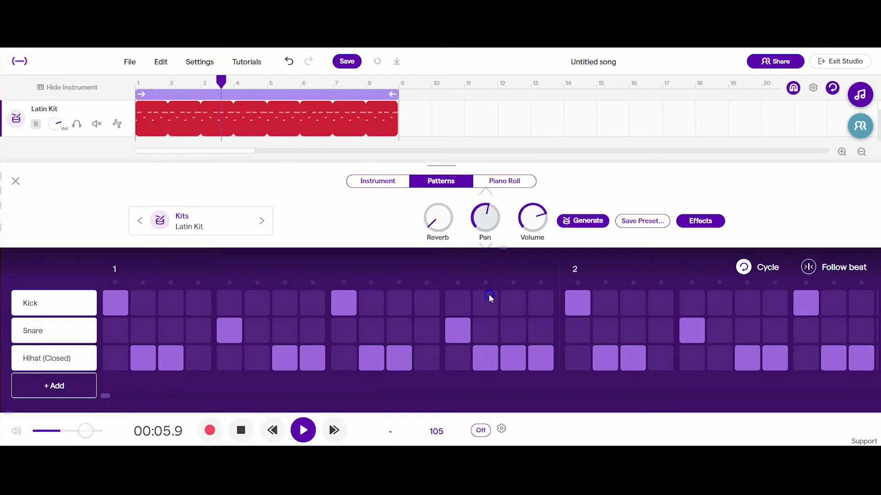
# - Close the drum track's pattern editor and save the project
pyautogui.click(16, 182)
pyautogui.click(23, 124)
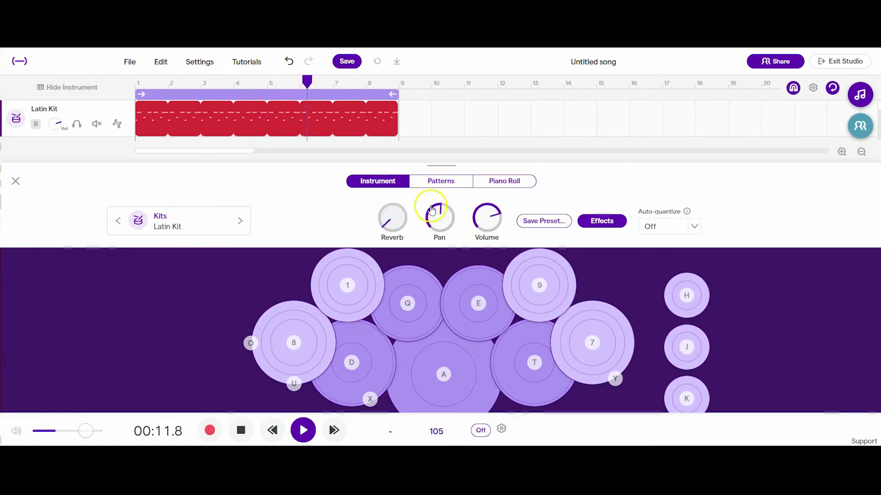
pyautogui.click(450, 186)
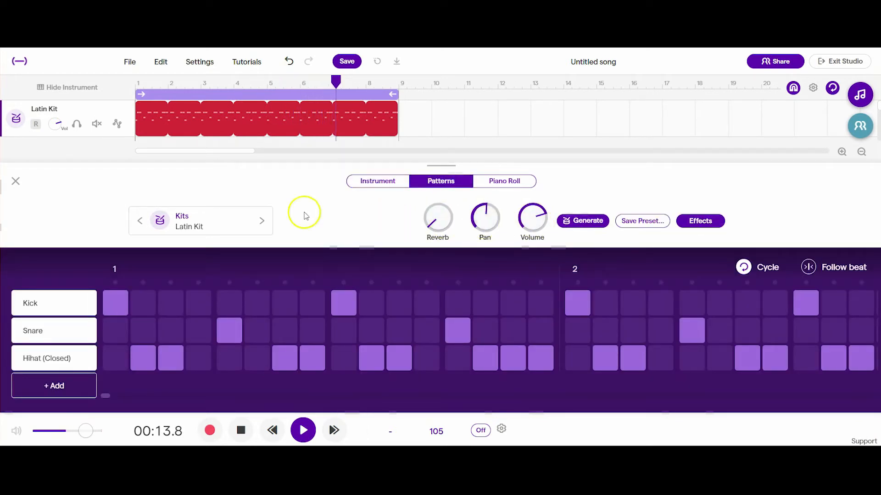
pyautogui.click(16, 181)
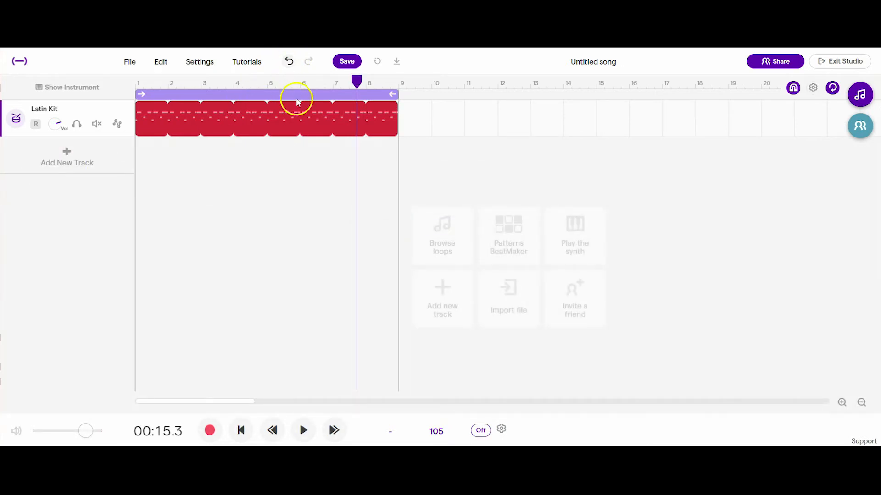
pyautogui.click(346, 61)
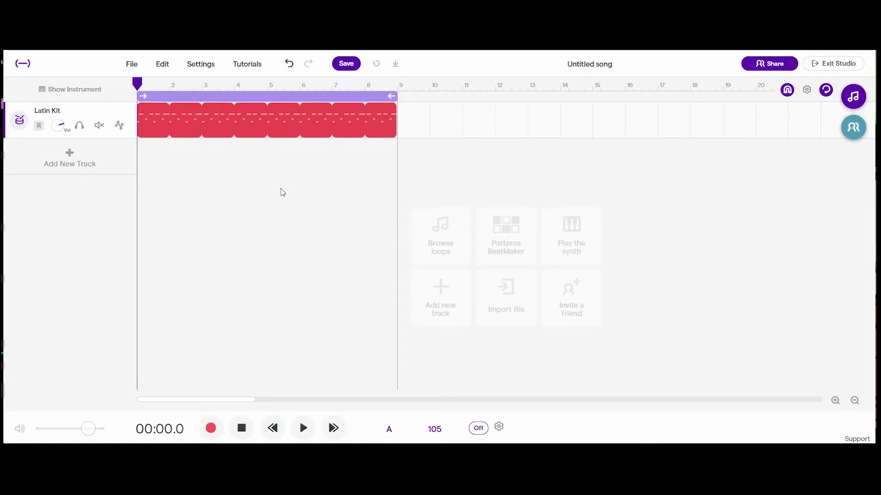
# - Open the loop library, clear the old search text and browse the full list of loops
pyautogui.click(279, 188)
pyautogui.click(69, 156)
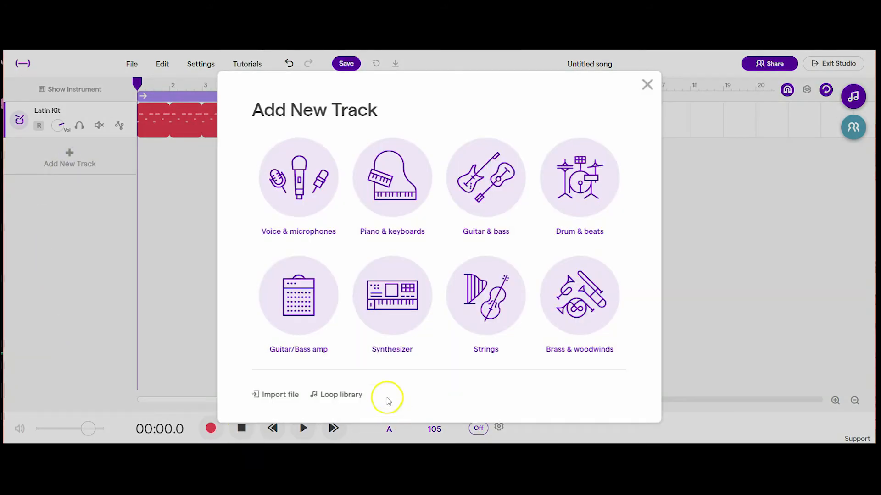
pyautogui.click(331, 397)
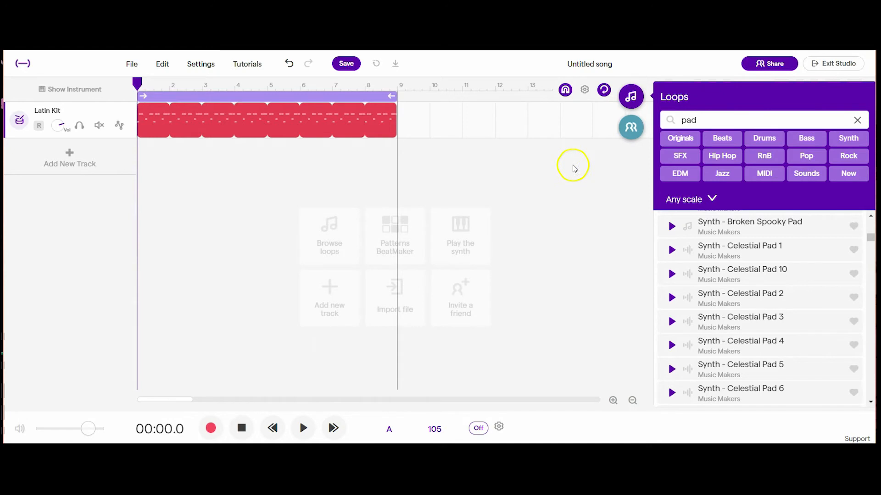
pyautogui.click(632, 98)
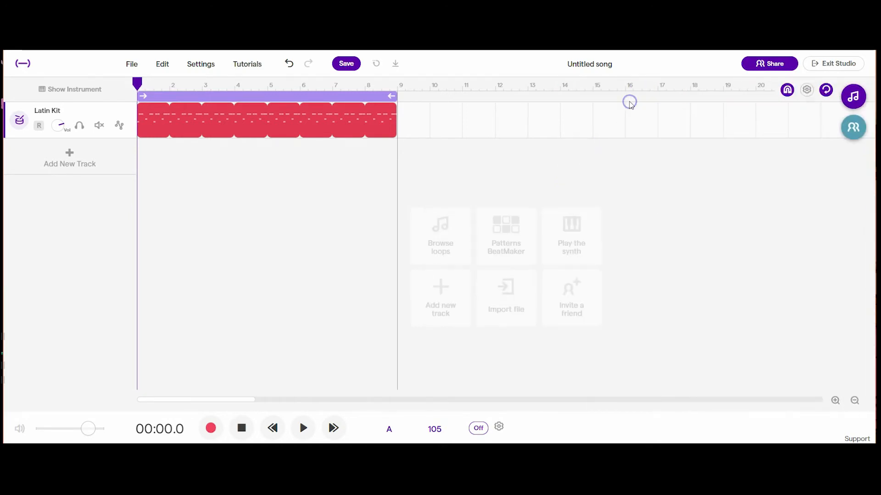
pyautogui.click(853, 96)
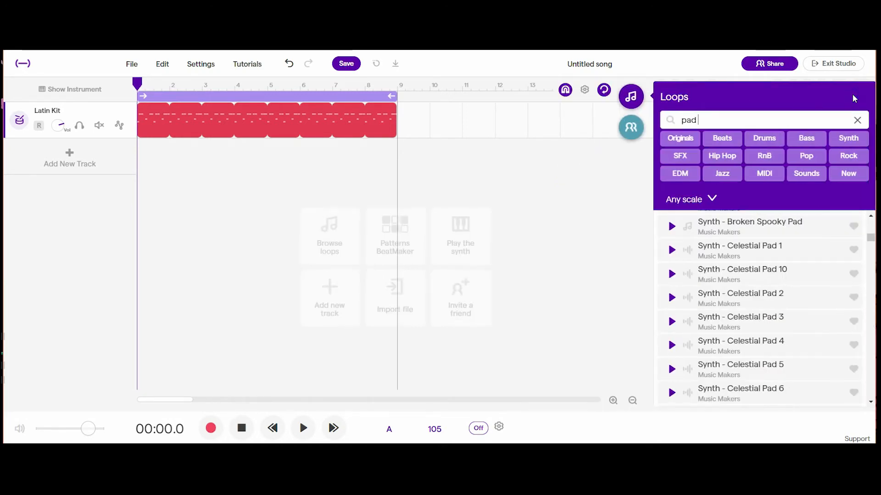
pyautogui.click(857, 122)
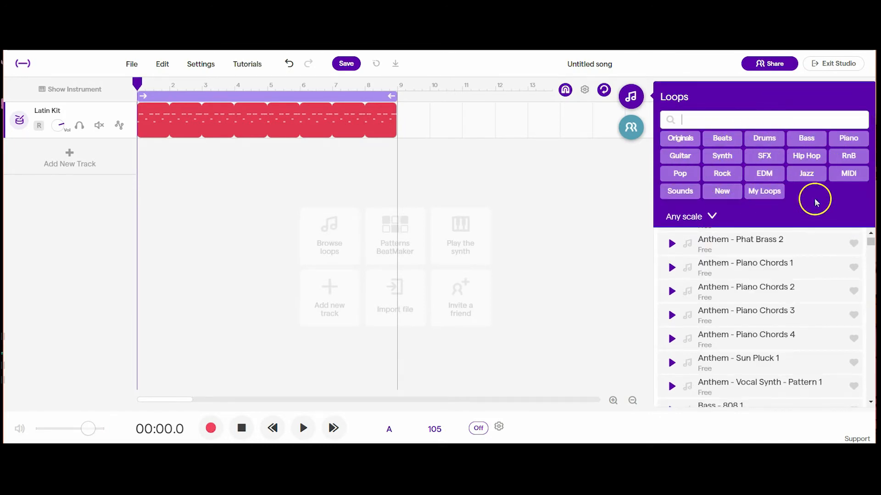
pyautogui.moveTo(870, 245)
pyautogui.mouseDown()
pyautogui.moveTo(871, 305)
pyautogui.moveTo(870, 240)
pyautogui.mouseUp()
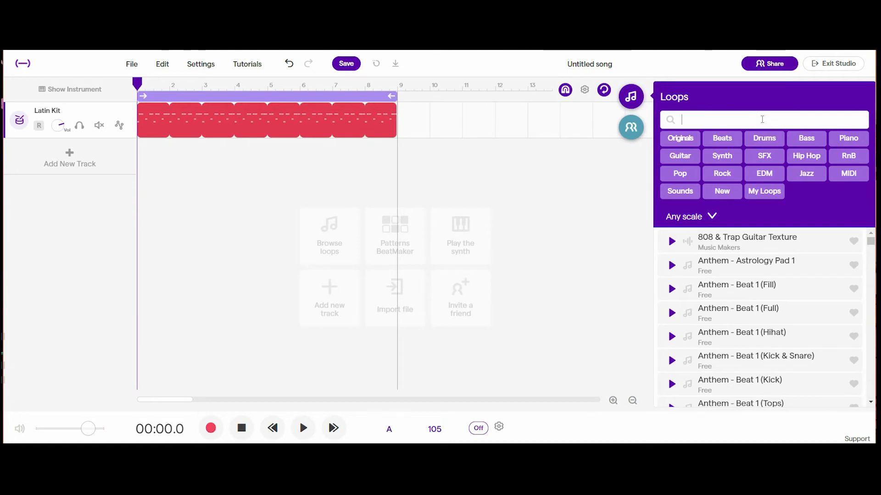
# - Search the loops for "pad" and audition Bass - Pad Lowpass 1, Milky - Pad 1 and Milky - Pad 2 while the beat plays
pyautogui.click(303, 428)
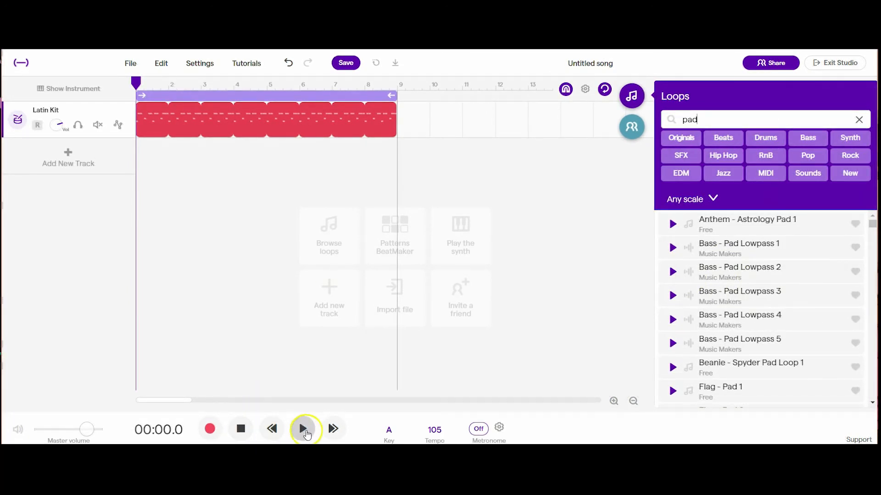
pyautogui.click(673, 249)
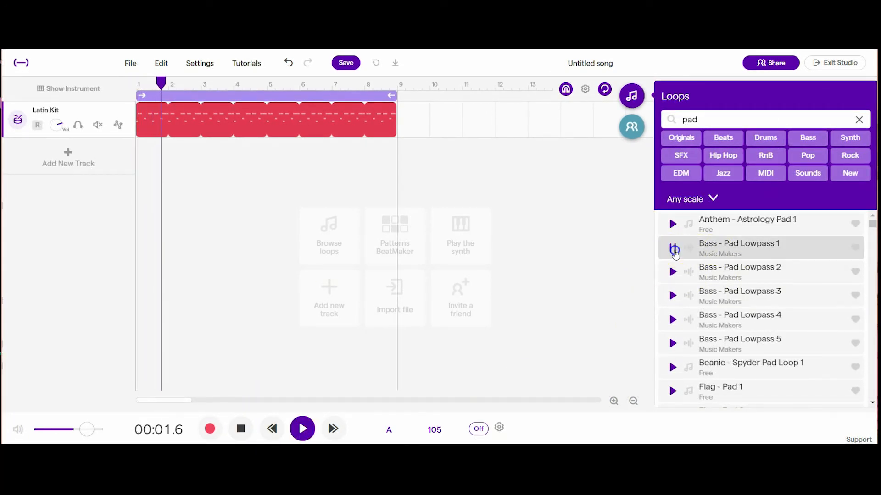
pyautogui.moveTo(872, 224); pyautogui.dragTo(872, 230)
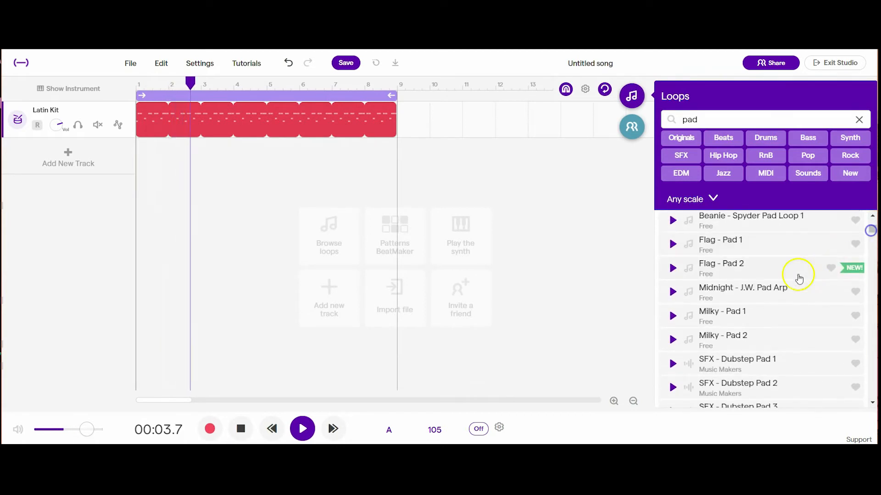
pyautogui.click(674, 316)
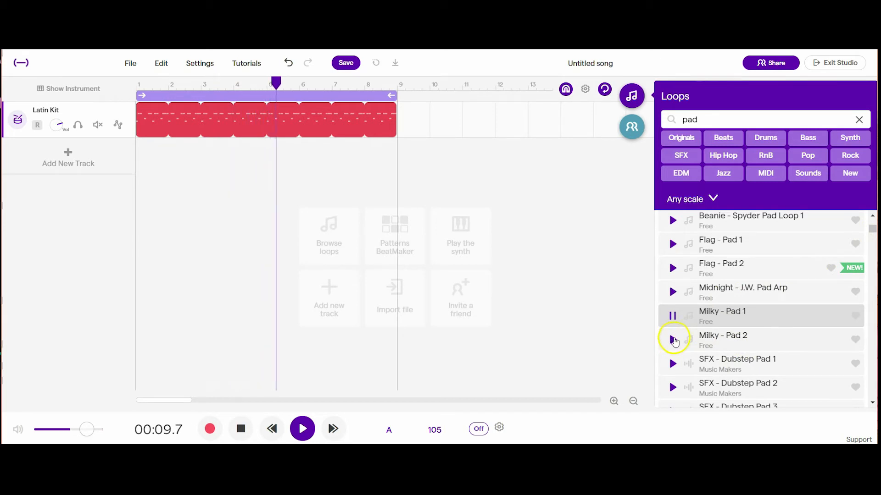
pyautogui.click(673, 340)
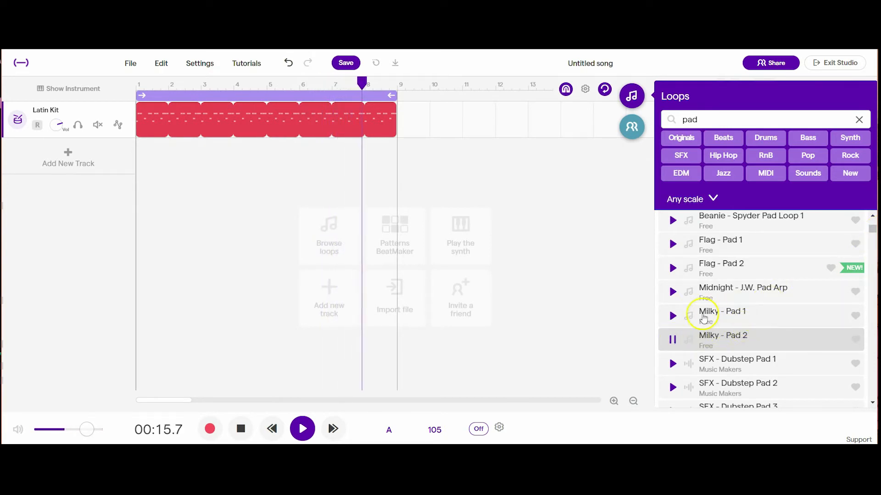
# - Audition Milky - Pad 1 once more and add it as a new track from bar 1 below Latin Kit
pyautogui.click(672, 317)
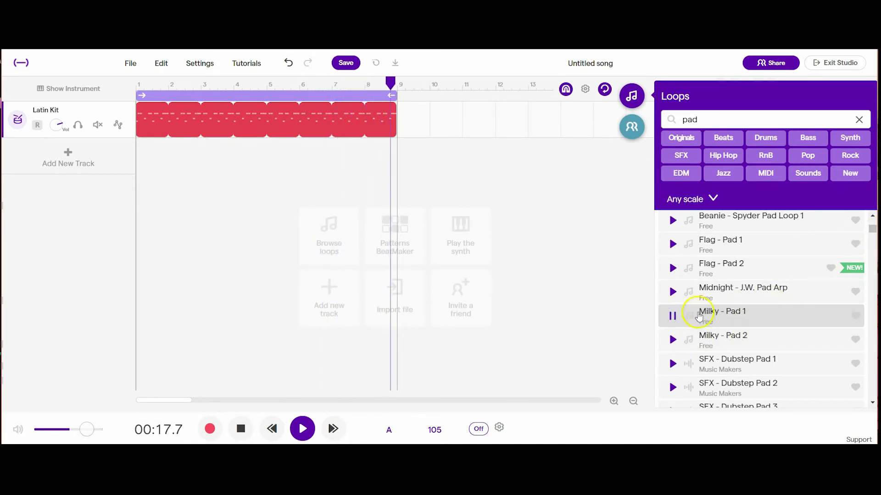
pyautogui.click(673, 317)
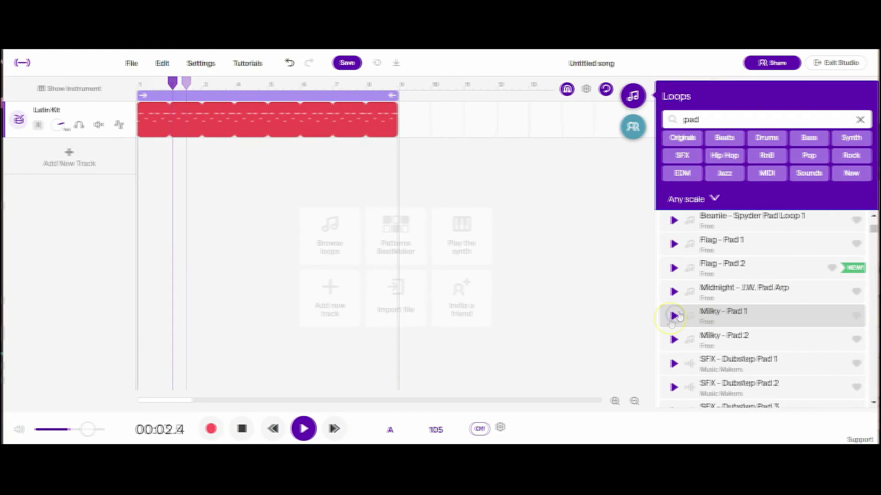
pyautogui.click(675, 316)
pyautogui.moveTo(703, 315); pyautogui.dragTo(141, 212)
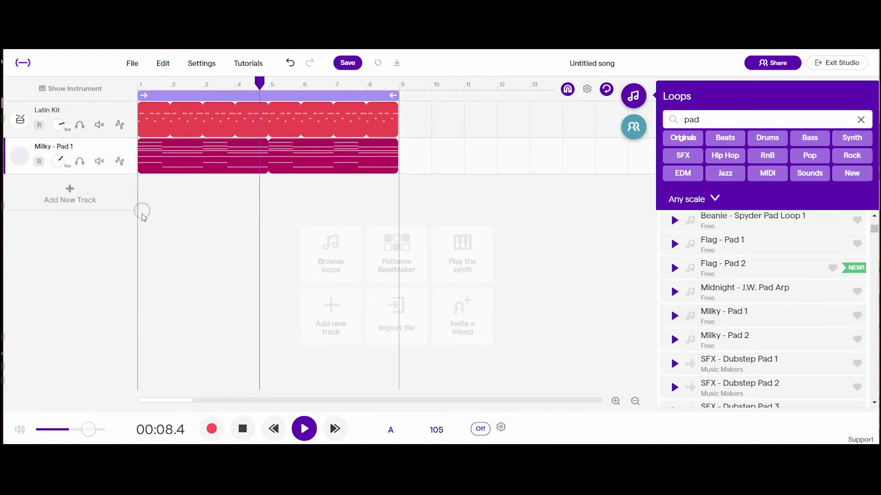
# - Add the Milky - Pad 2 loop on two new tracks and stop playback
pyautogui.doubleClick(722, 343)
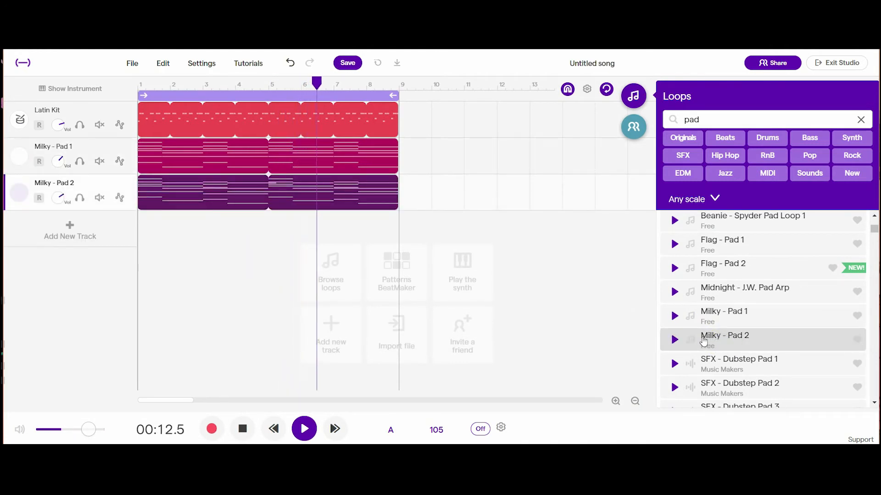
pyautogui.click(248, 423)
pyautogui.hotkey('ctrl', 'd')
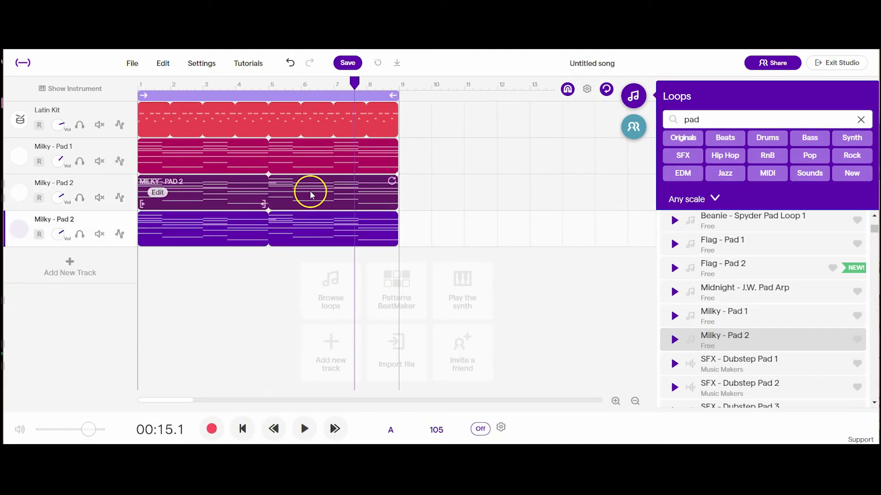
# - Extend the looped Milky - Pad 1 region to bar 13
pyautogui.click(394, 147)
pyautogui.moveTo(393, 146); pyautogui.dragTo(488, 166)
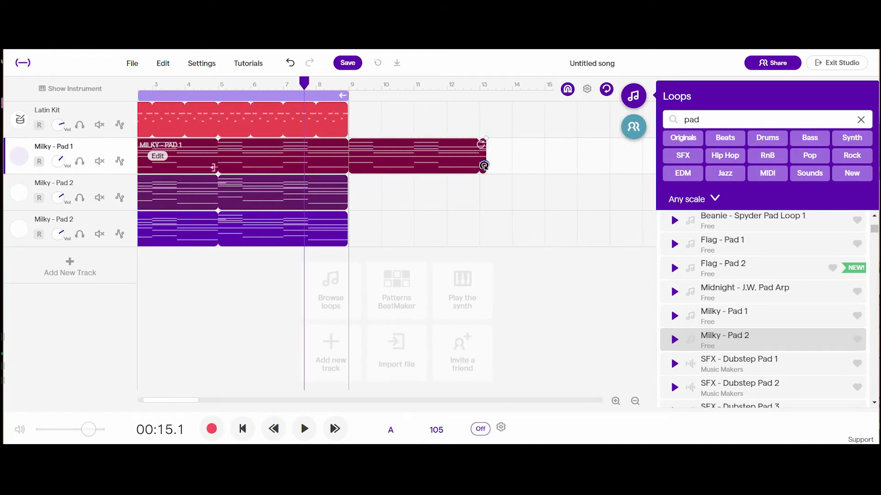
pyautogui.click(323, 172)
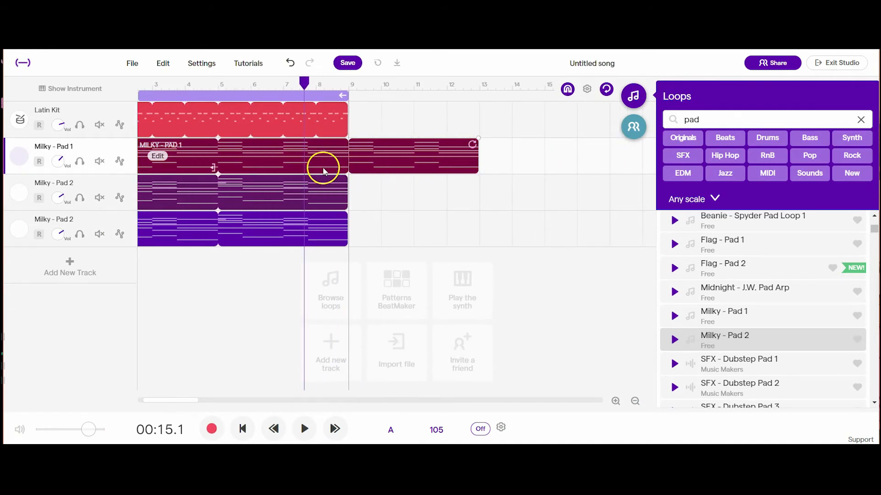
# - Delete both Milky - Pad 2 tracks from the project
pyautogui.click(24, 152)
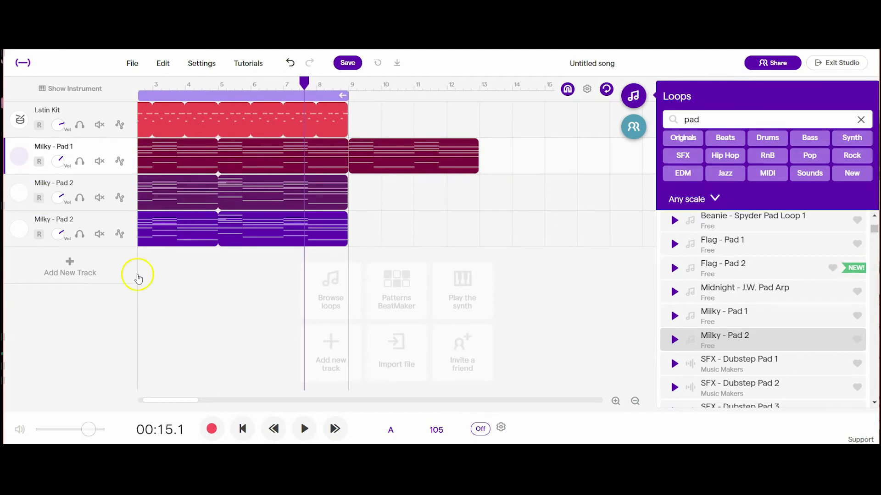
pyautogui.moveTo(222, 401); pyautogui.dragTo(140, 393)
pyautogui.click(87, 198)
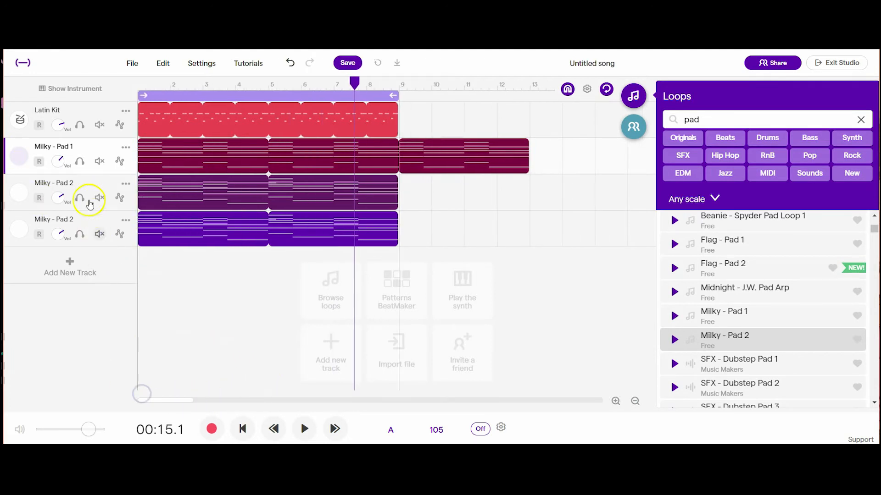
pyautogui.click(212, 191)
pyautogui.click(199, 232)
pyautogui.click(157, 190)
pyautogui.click(119, 182)
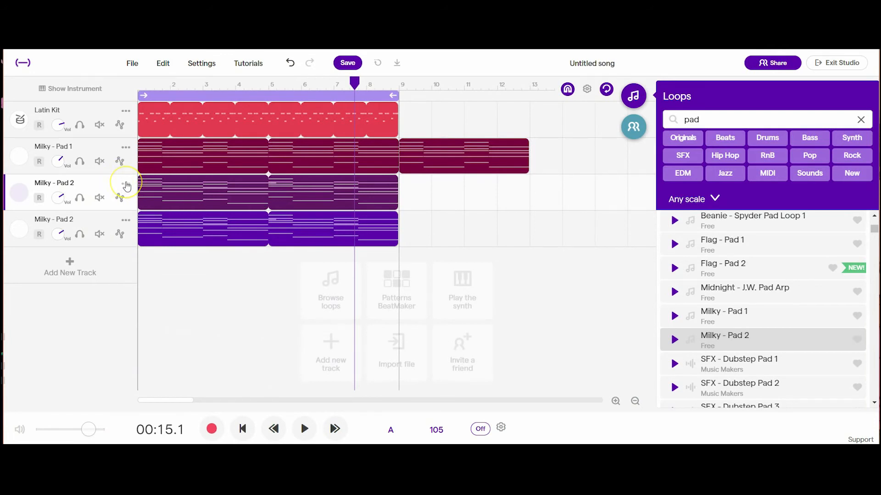
pyautogui.click(126, 185)
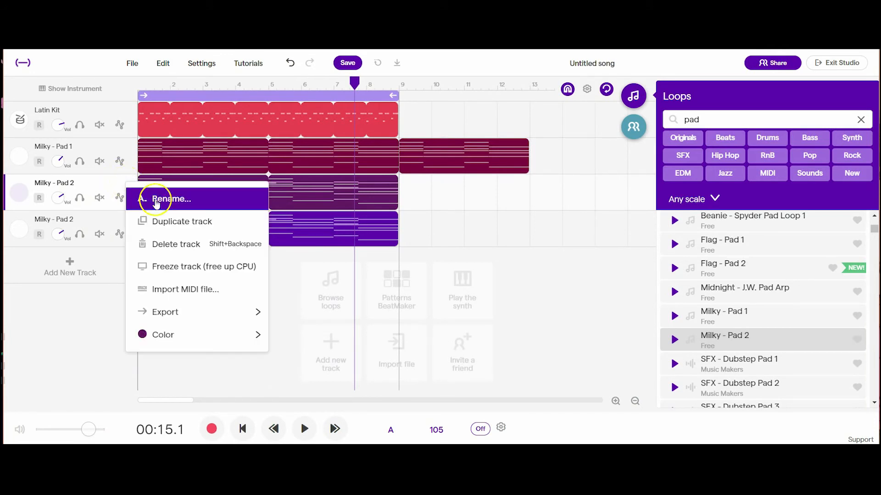
pyautogui.click(182, 240)
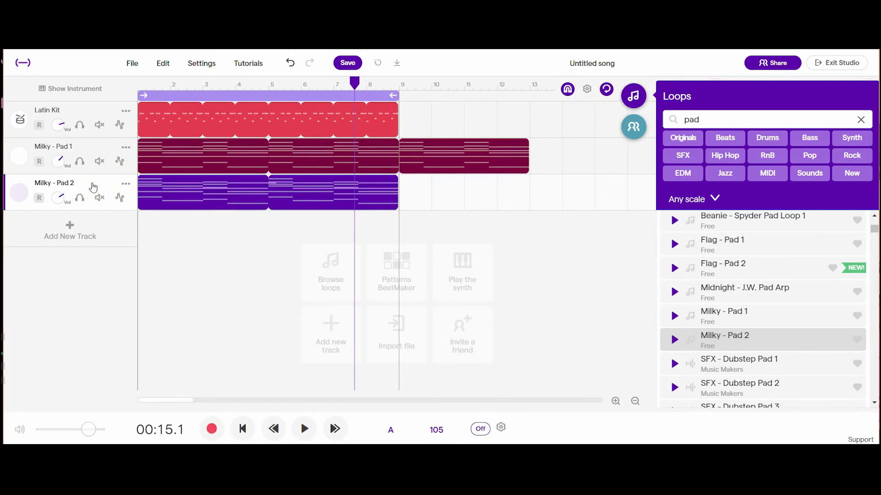
pyautogui.press('Delete')
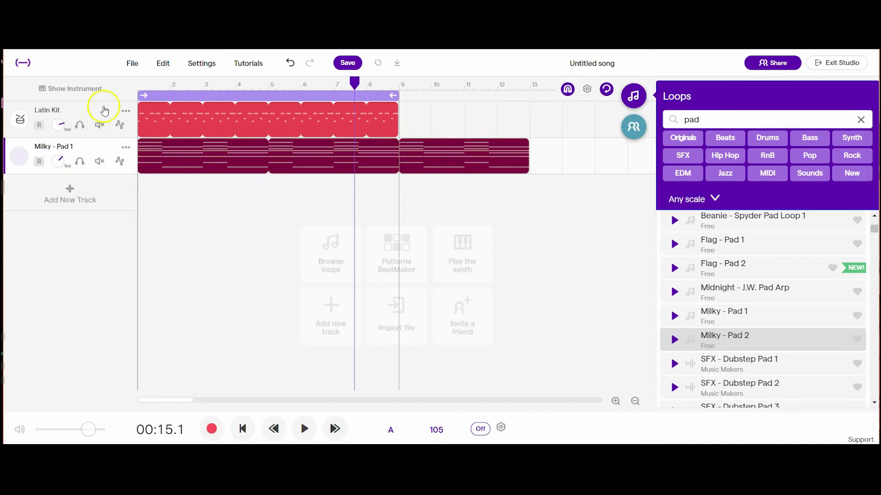
# - Add a new synthesizer track and try out a few notes with the Flutter Wave sound
pyautogui.click(468, 144)
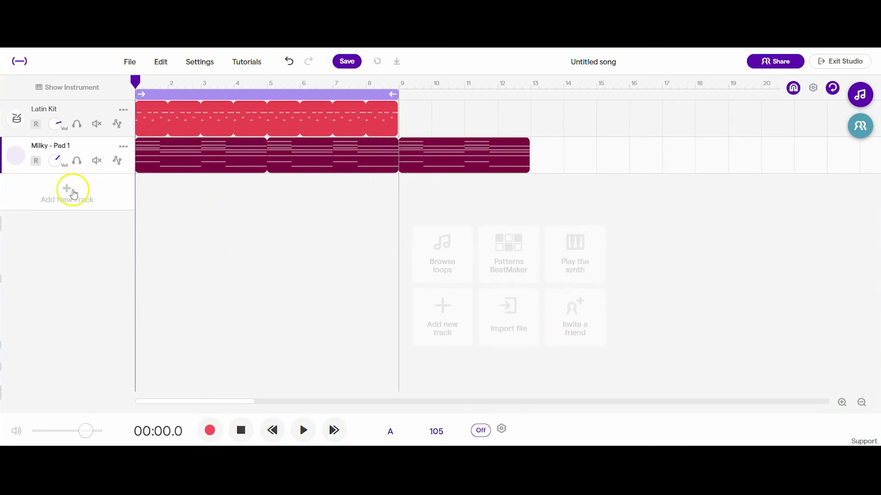
pyautogui.click(75, 195)
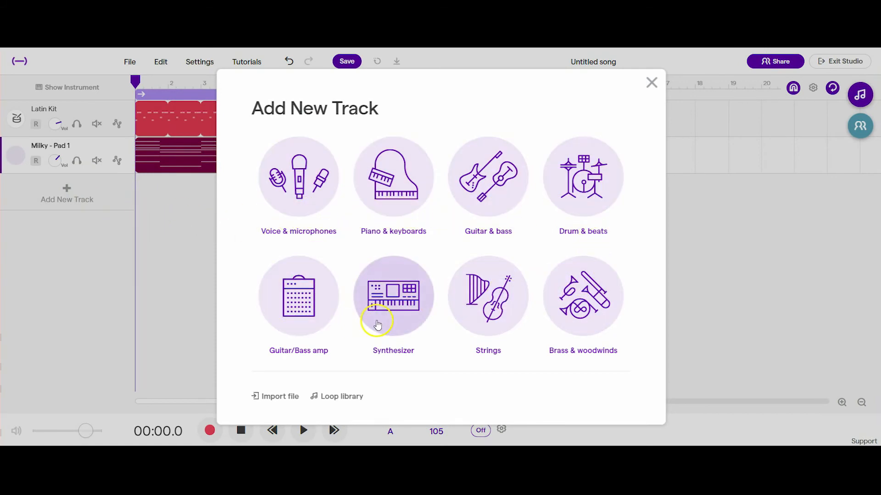
pyautogui.click(385, 301)
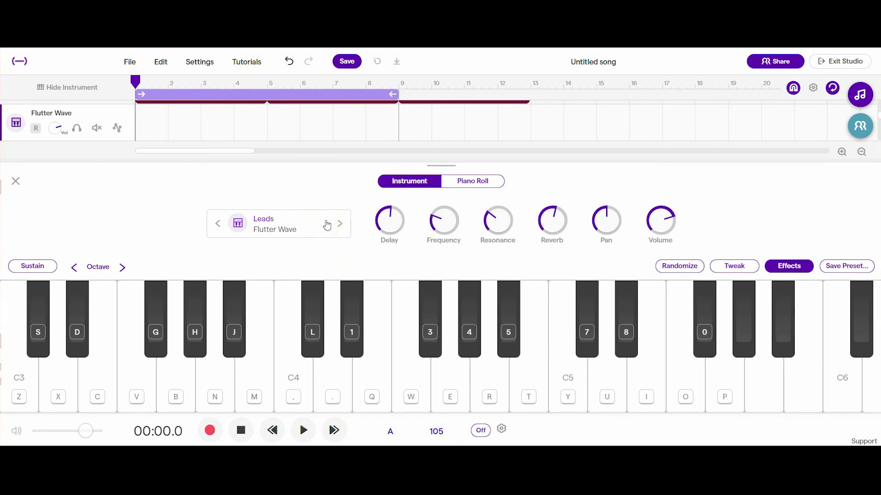
pyautogui.press('c')
pyautogui.press('g')
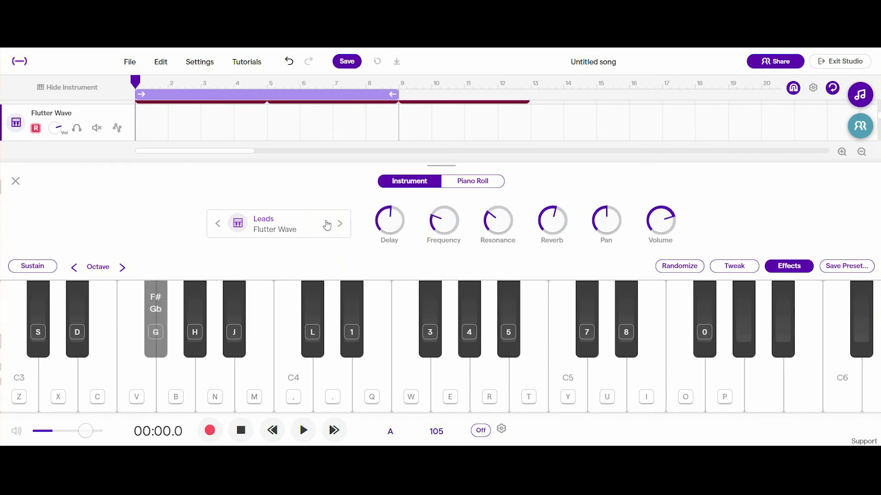
pyautogui.press('n')
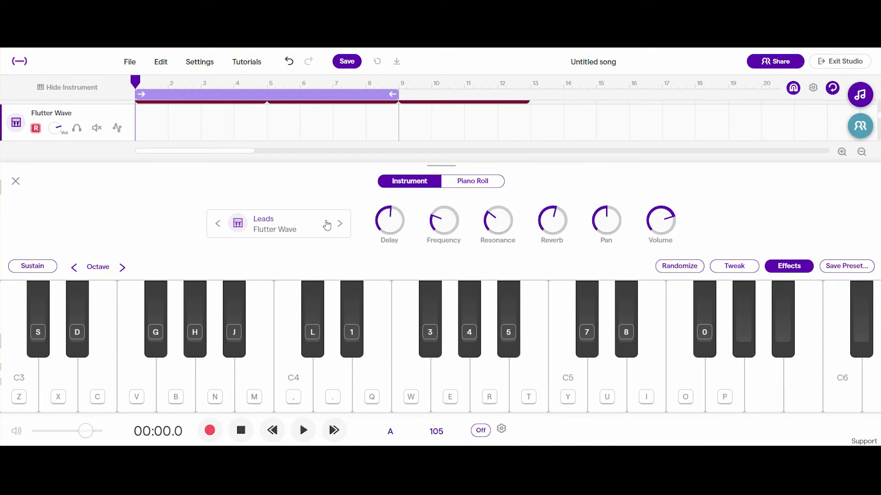
# - Switch the synthesizer track to the Meow Lead preset, try a few notes and close the instrument view
pyautogui.click(285, 232)
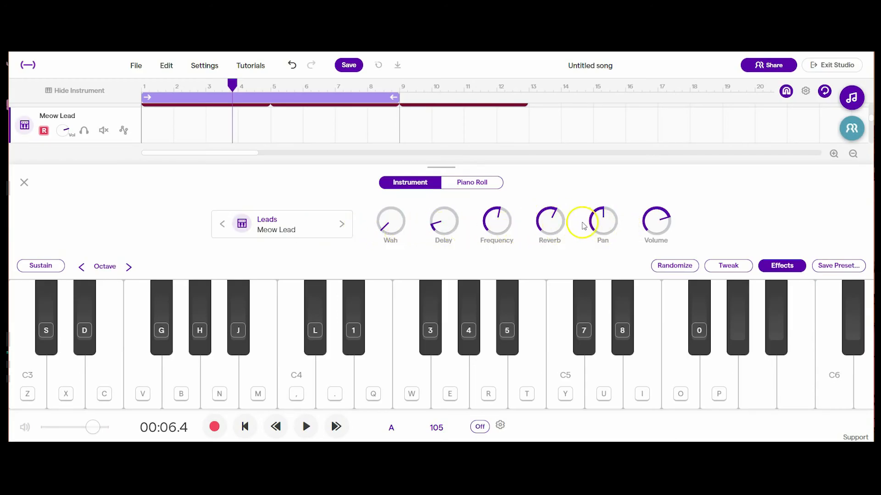
pyautogui.press('g')
pyautogui.press('c')
pyautogui.press('m')
pyautogui.press('x')
pyautogui.press('c')
pyautogui.click(24, 183)
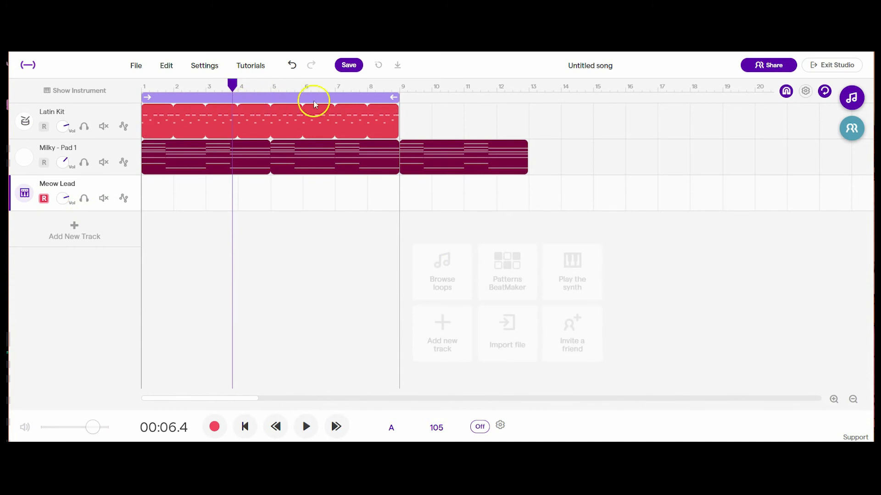
# - Record a synth part of about four bars on the Meow Lead track from the start of the song
pyautogui.press('space')
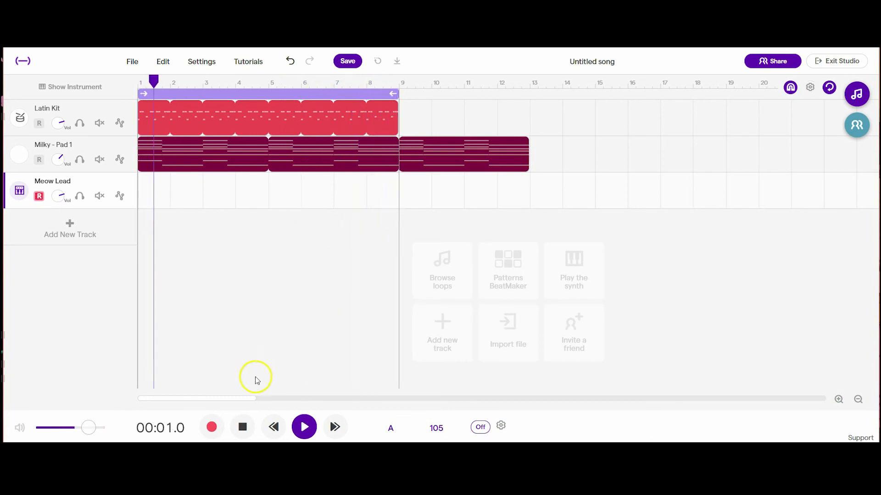
pyautogui.click(243, 427)
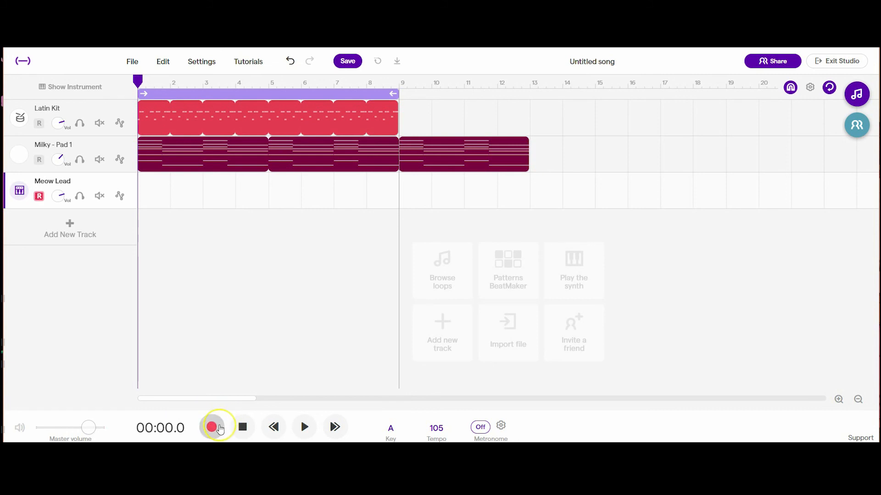
pyautogui.click(212, 428)
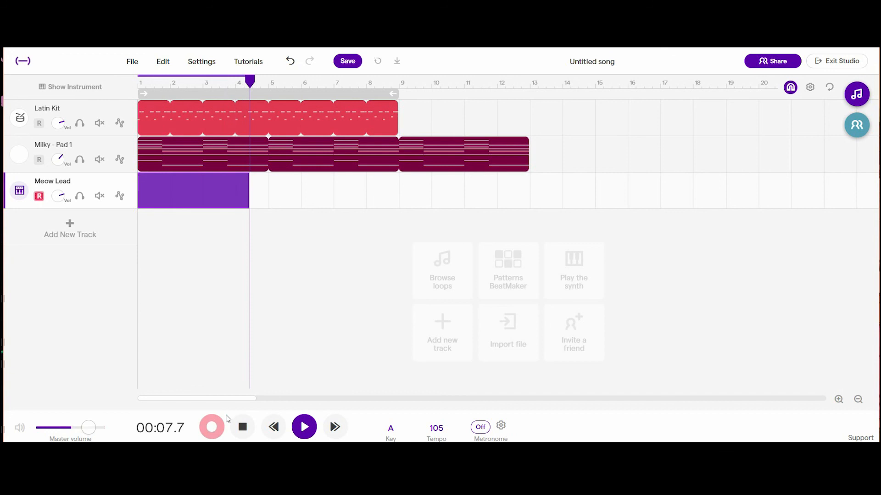
pyautogui.press('space')
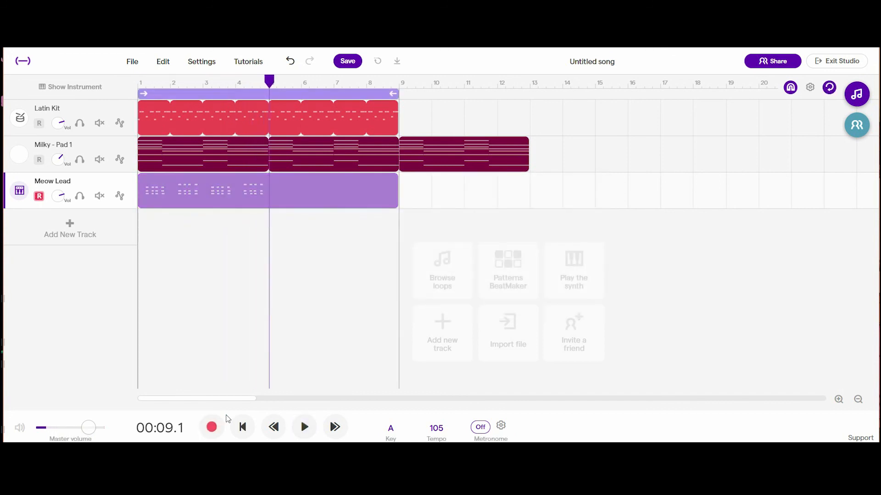
# - Play back the recorded Popcorn part from bar 1 with its notes shown in the piano roll
pyautogui.click(257, 205)
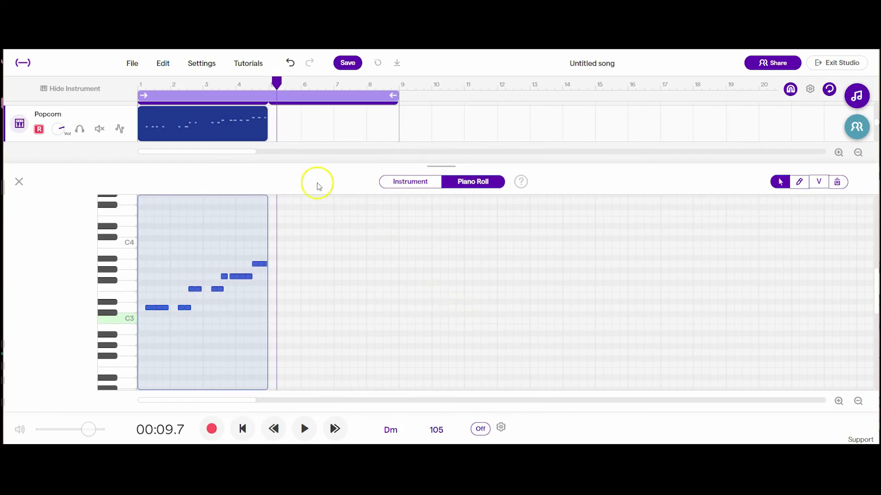
pyautogui.moveTo(276, 87); pyautogui.dragTo(138, 84)
pyautogui.press('space')
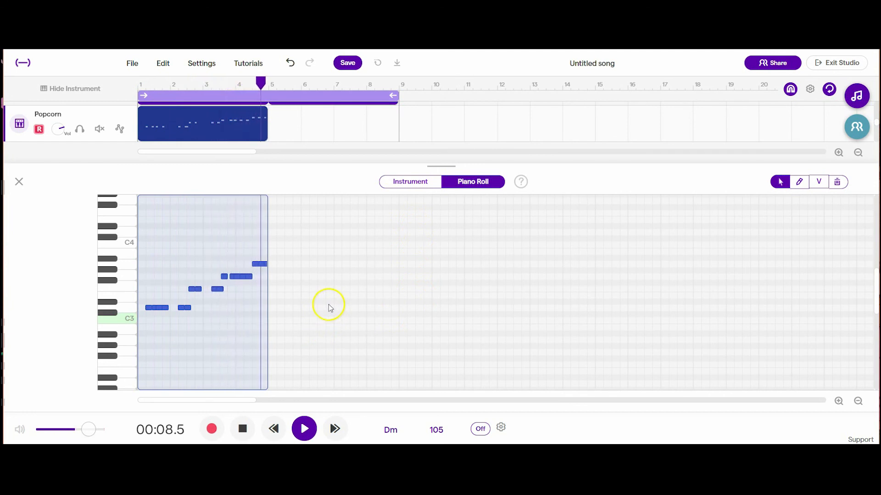
pyautogui.press('space')
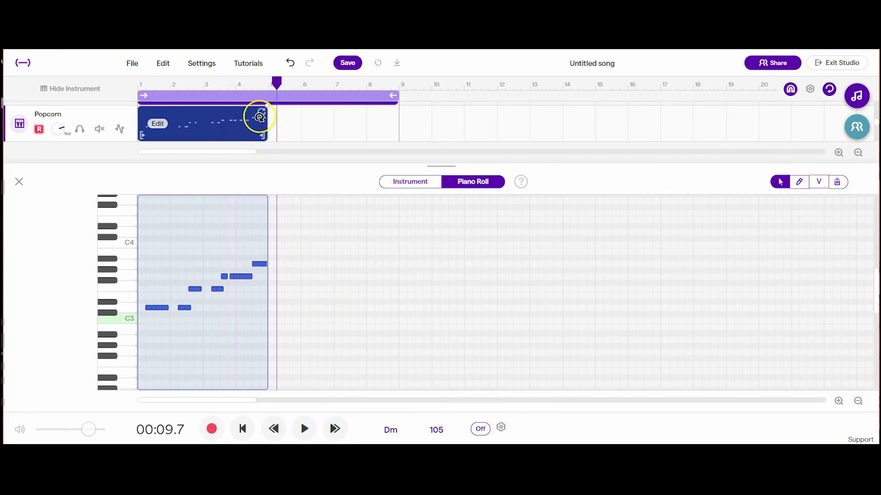
# - Loop the Popcorn region to bar 9 and raise the track's volume during playback
pyautogui.click(18, 182)
pyautogui.moveTo(269, 233); pyautogui.dragTo(395, 233)
pyautogui.press('space')
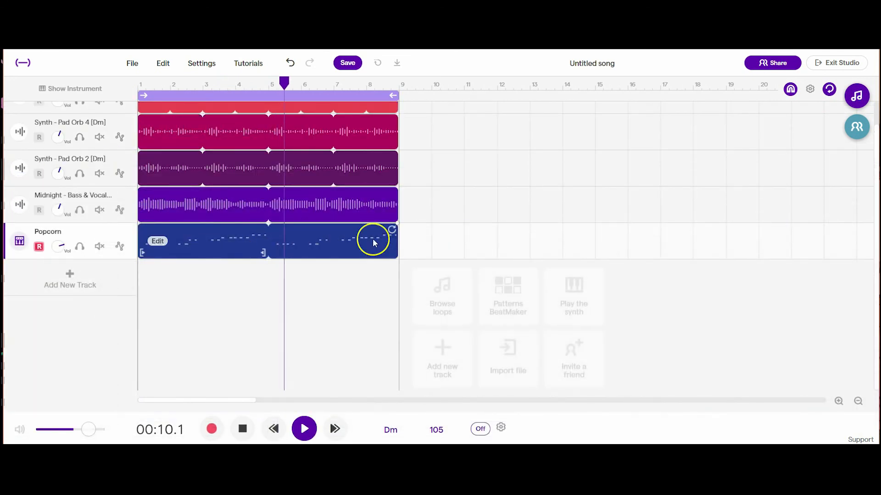
pyautogui.moveTo(55, 246); pyautogui.dragTo(53, 226)
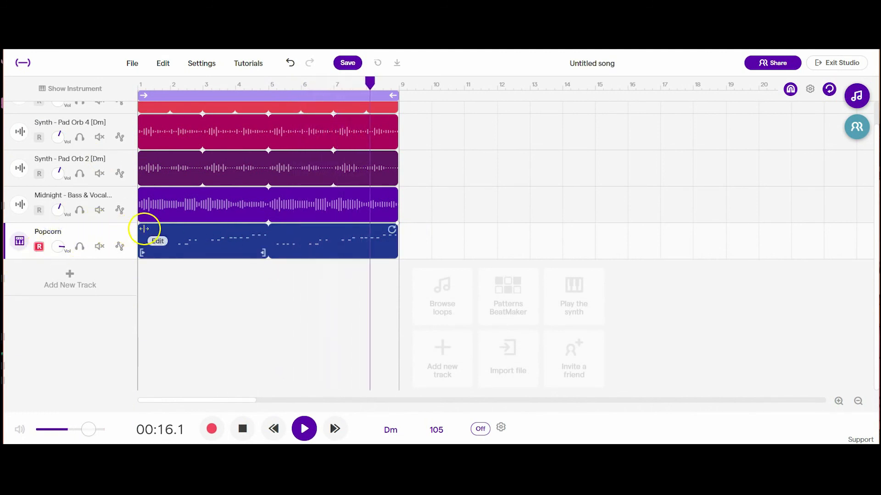